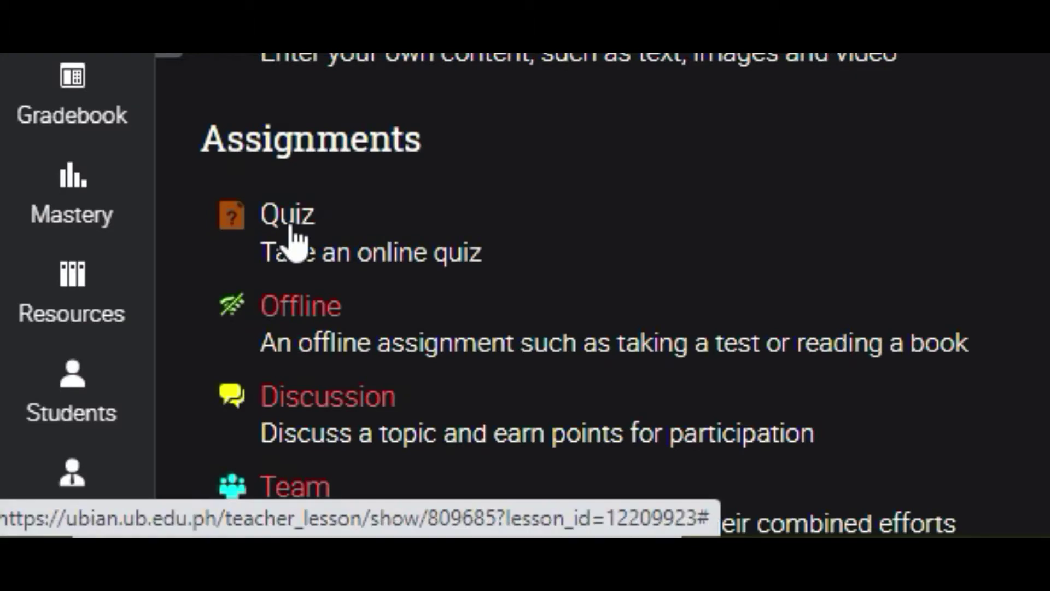
# Step: Create a quiz assignment titled 'sample quiz' in Sample Lesson and save it
pyautogui.click(288, 222)
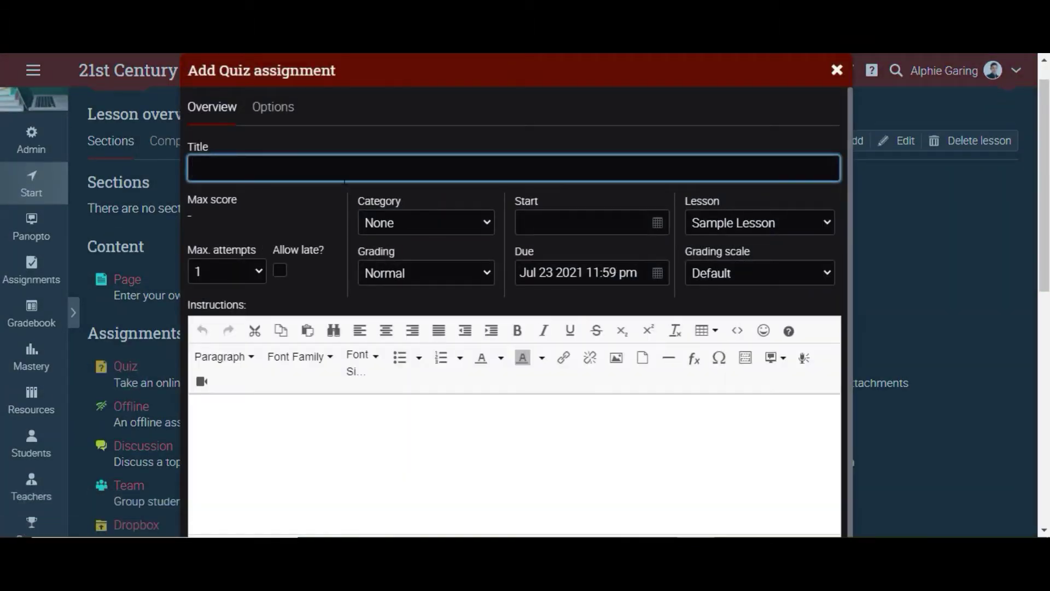
pyautogui.click(352, 163)
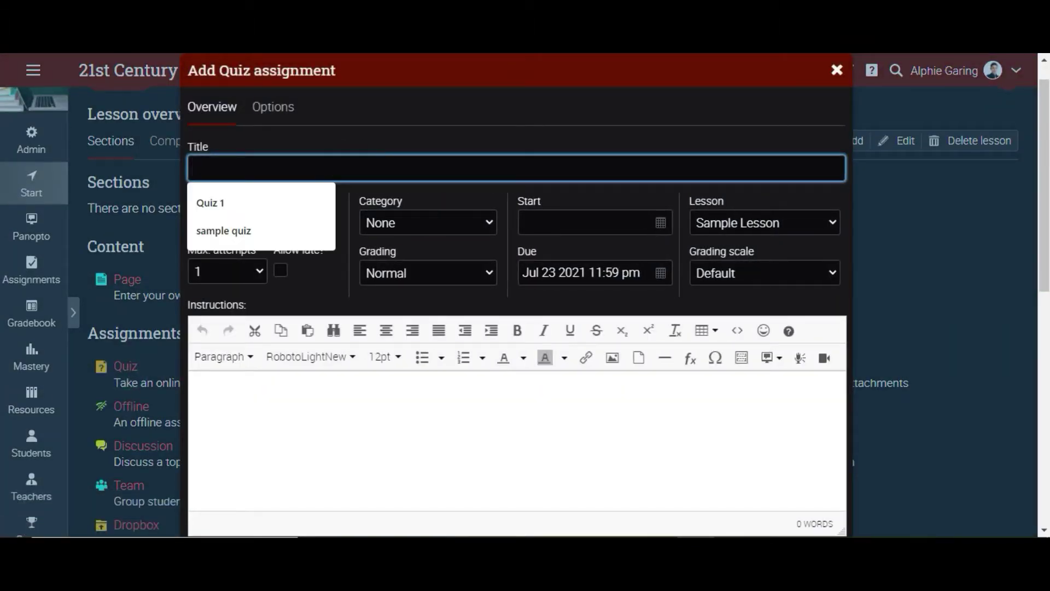
pyautogui.click(287, 231)
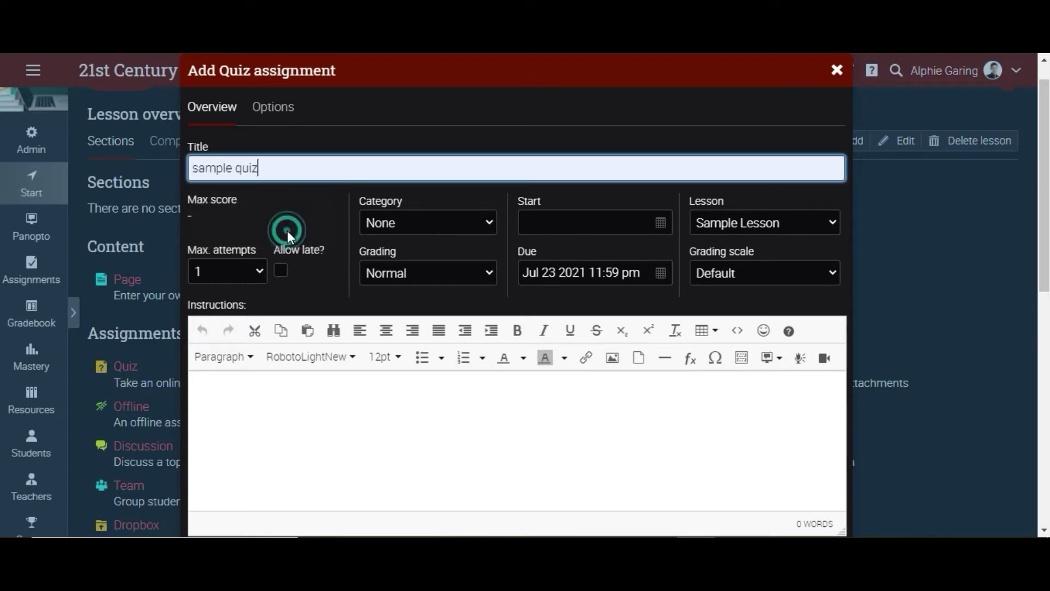
pyautogui.moveTo(1043, 153); pyautogui.dragTo(1045, 188)
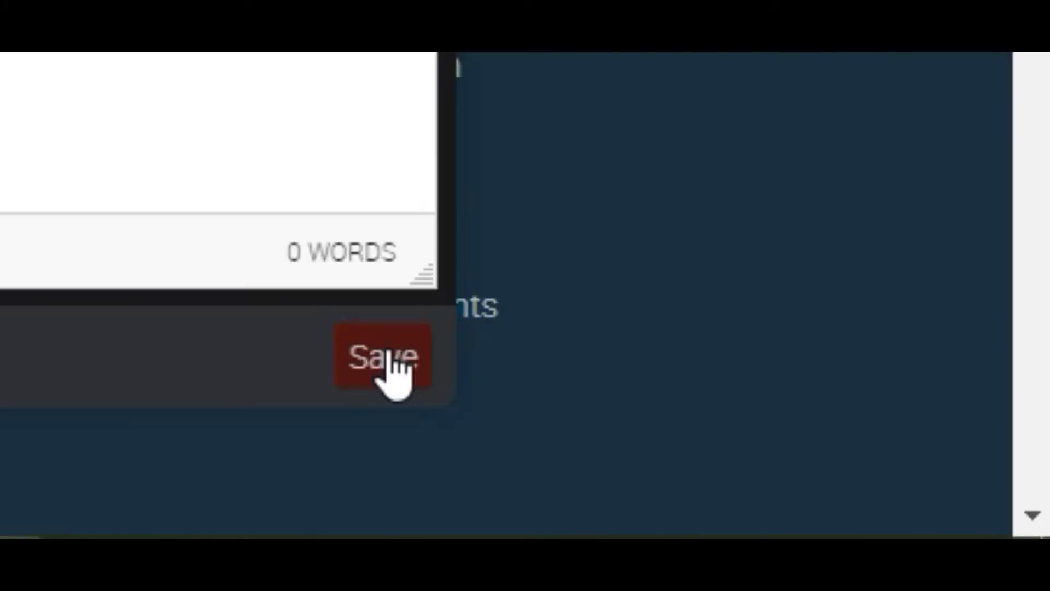
pyautogui.click(390, 356)
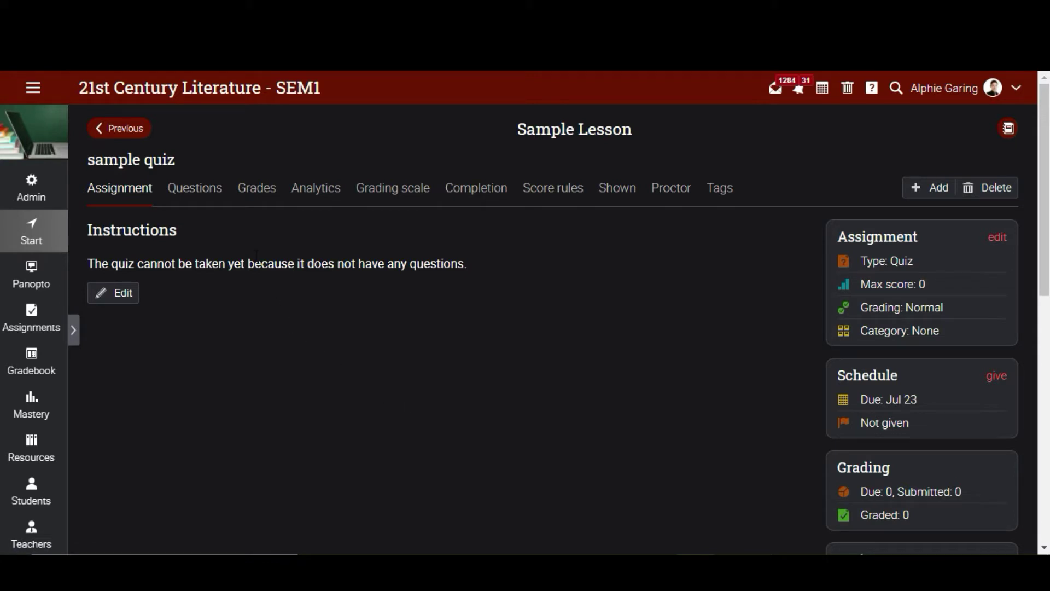
# Step: Add a new Hotspot question to the sample quiz question bank
pyautogui.click(218, 196)
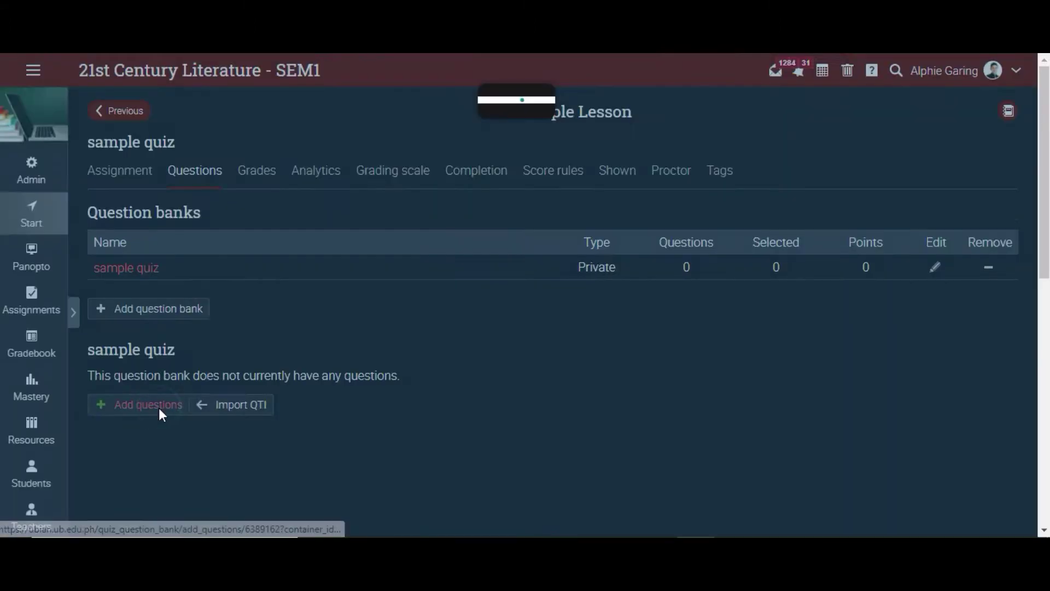
pyautogui.click(355, 254)
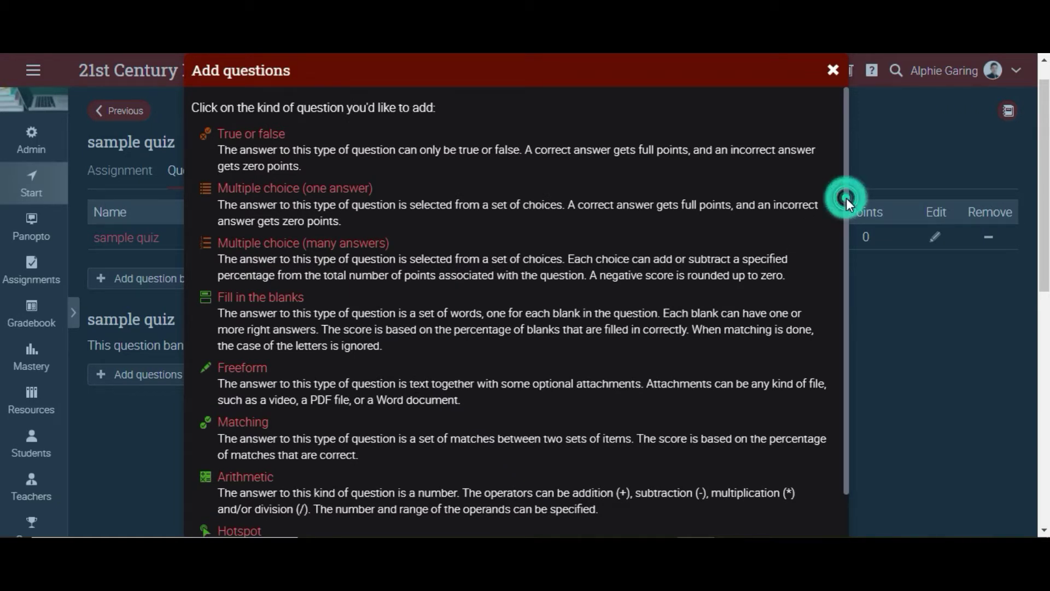
pyautogui.moveTo(845, 198); pyautogui.dragTo(859, 269)
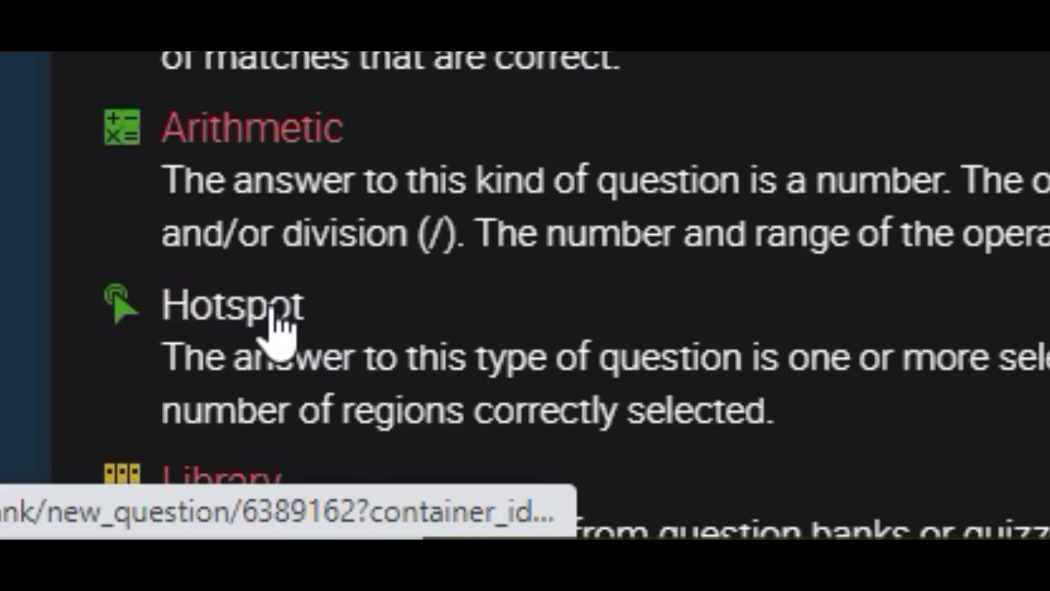
pyautogui.click(273, 317)
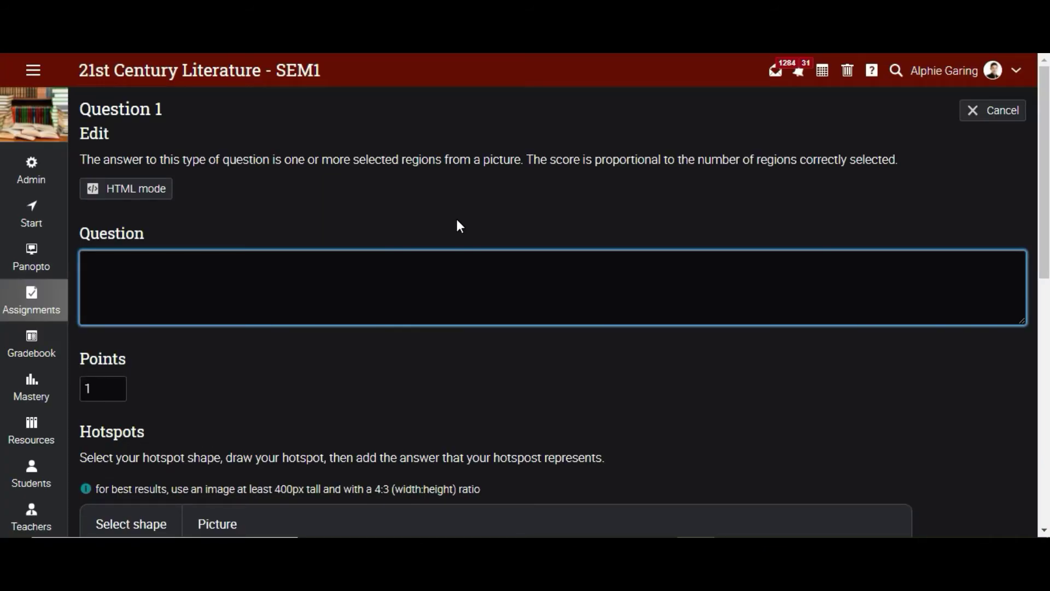
# Step: Enter 'Identify the three continents' as Question 1's question text
pyautogui.click(441, 277)
pyautogui.write('Identify the three ')
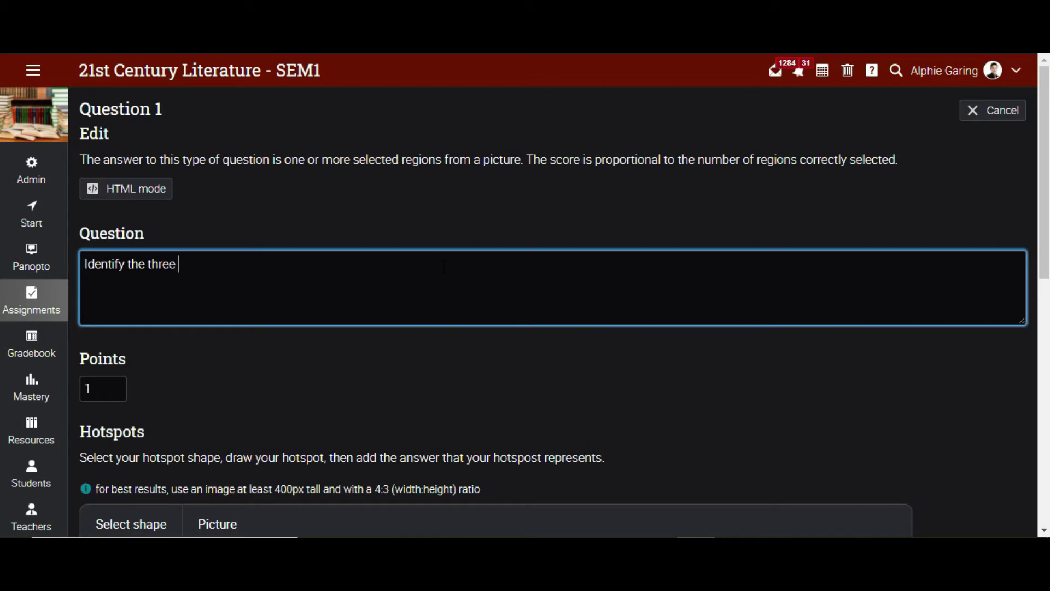
pyautogui.write('continents')
pyautogui.scroll(-5, 444, 266)
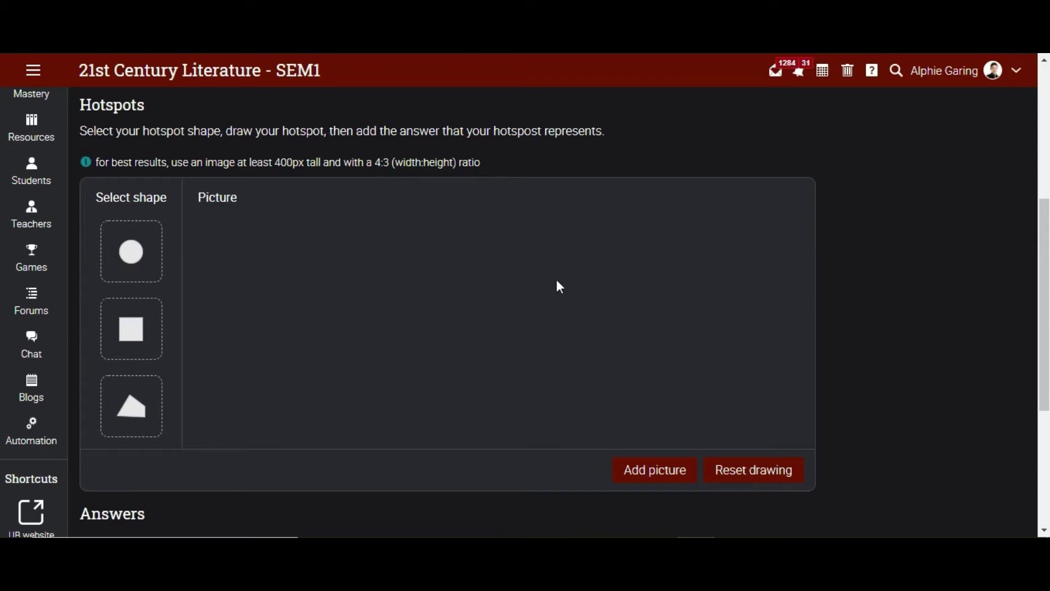
# Step: Upload the '7 continents world_map' image as the question's hotspot picture
pyautogui.click(645, 462)
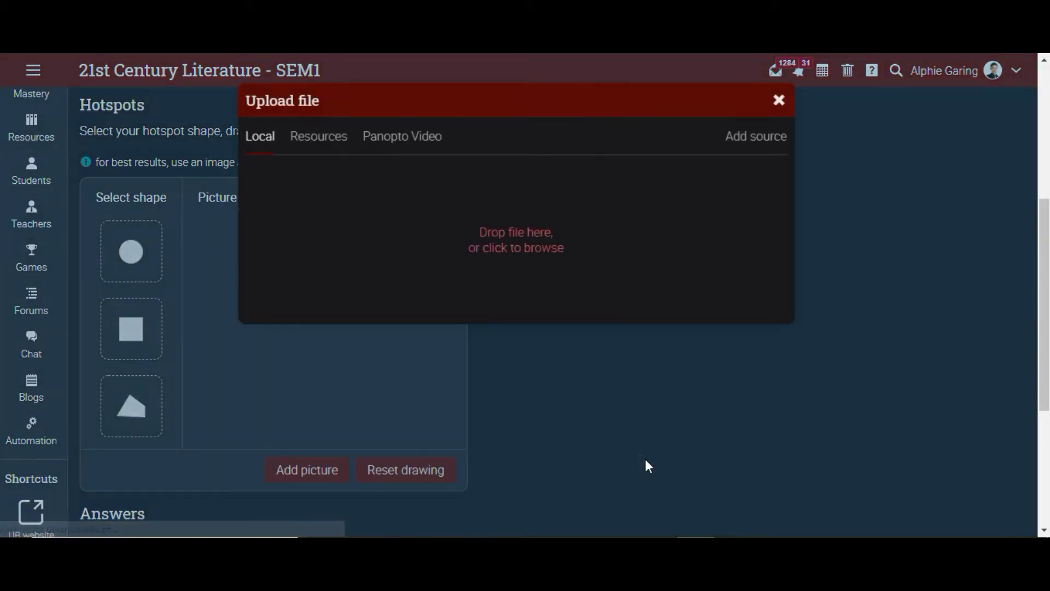
pyautogui.click(508, 244)
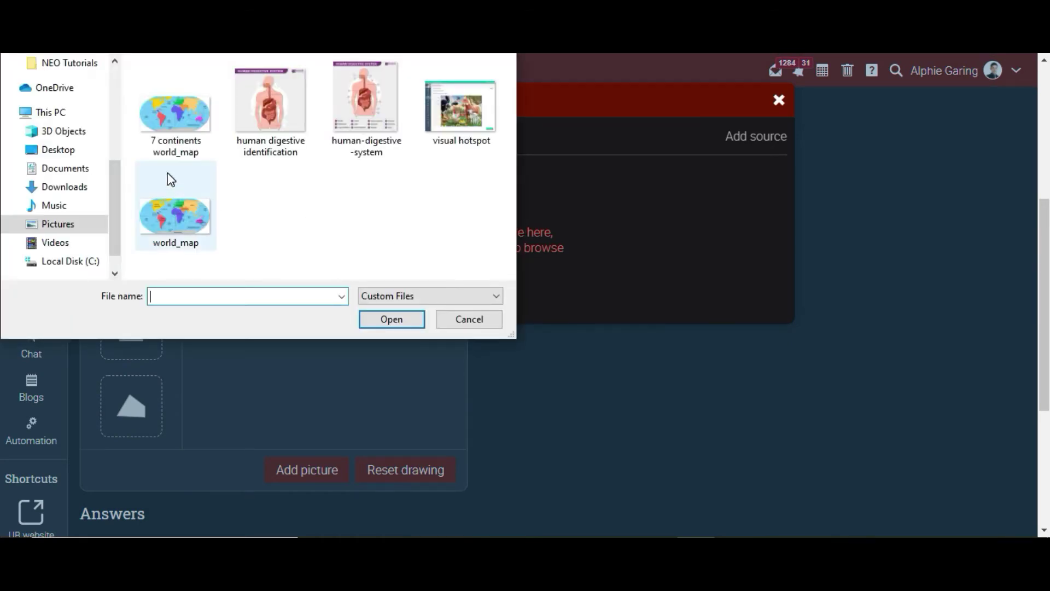
pyautogui.click(176, 115)
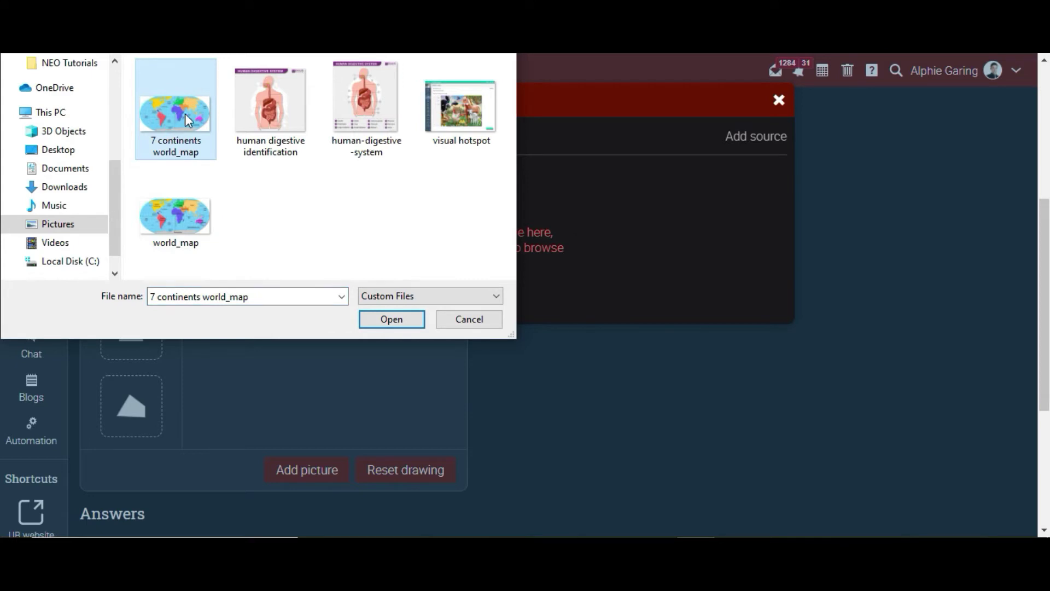
pyautogui.click(401, 320)
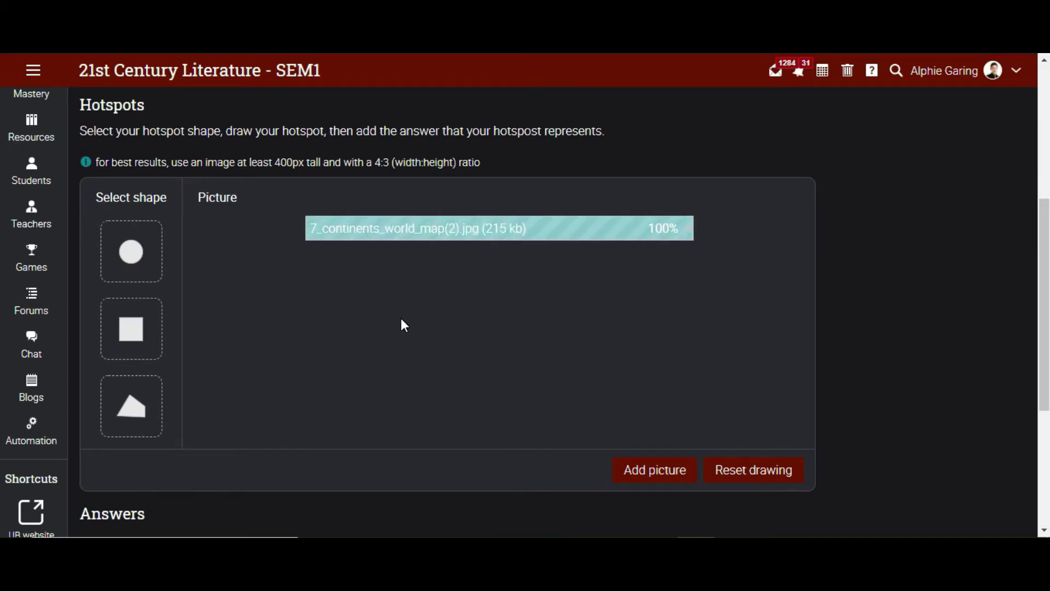
pyautogui.scroll(-1, 494, 290)
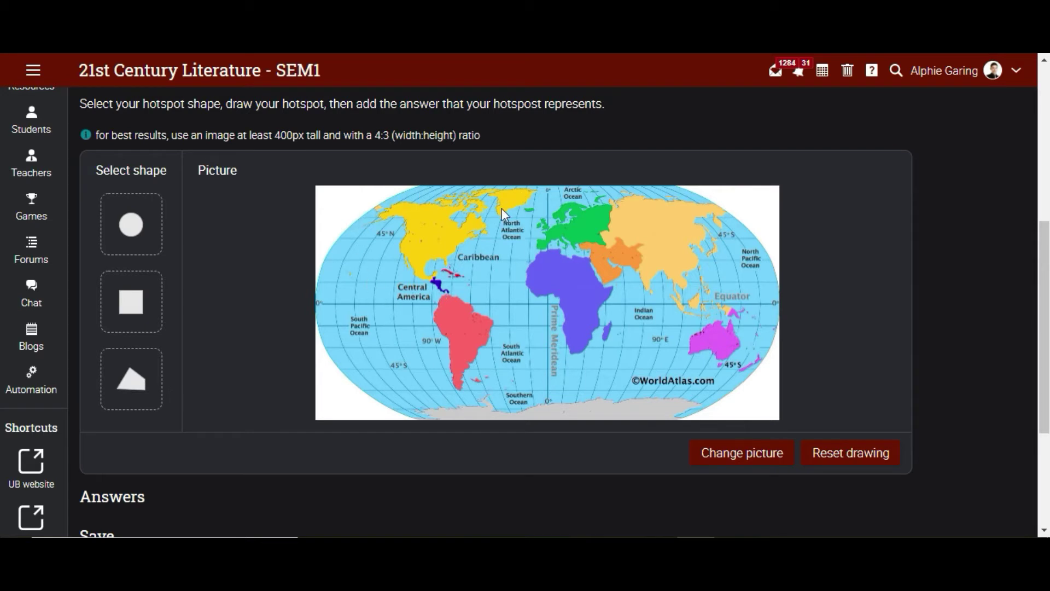
# Step: Draw polygon hotspot 1 over North America
pyautogui.click(133, 380)
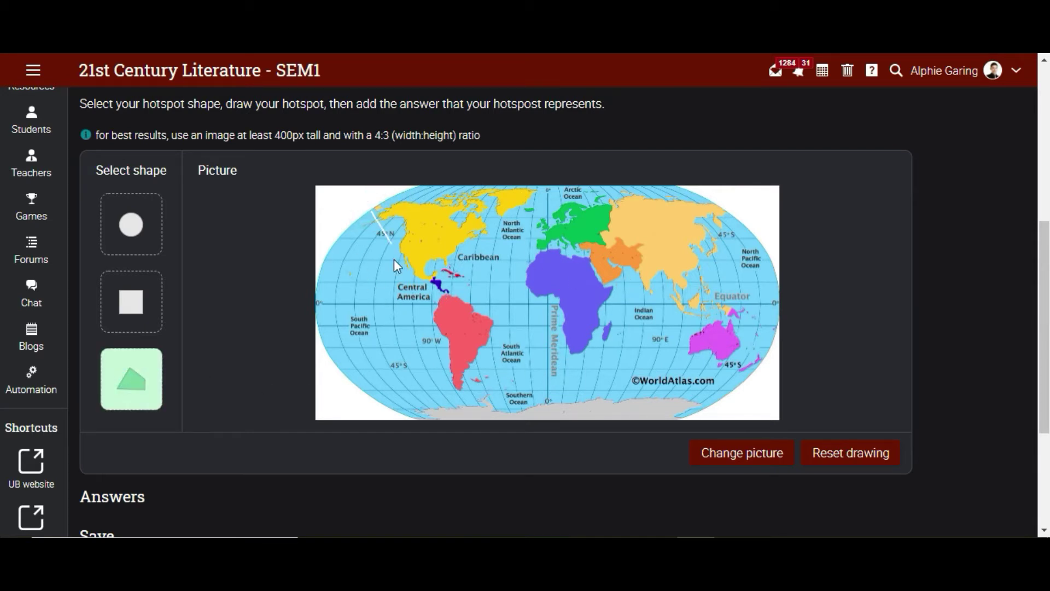
pyautogui.click(421, 287)
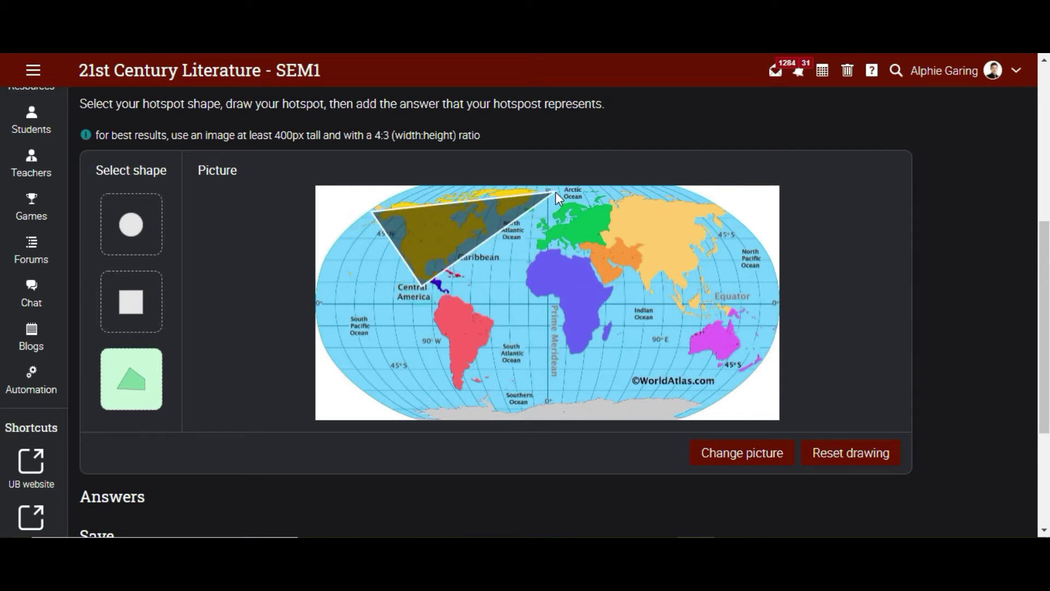
pyautogui.click(547, 185)
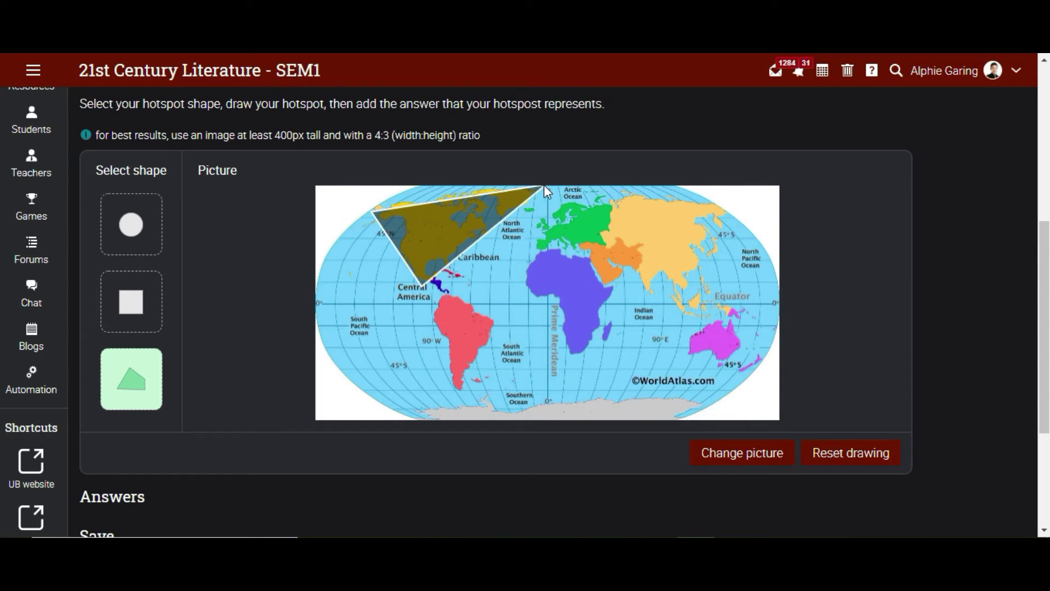
pyautogui.click(540, 187)
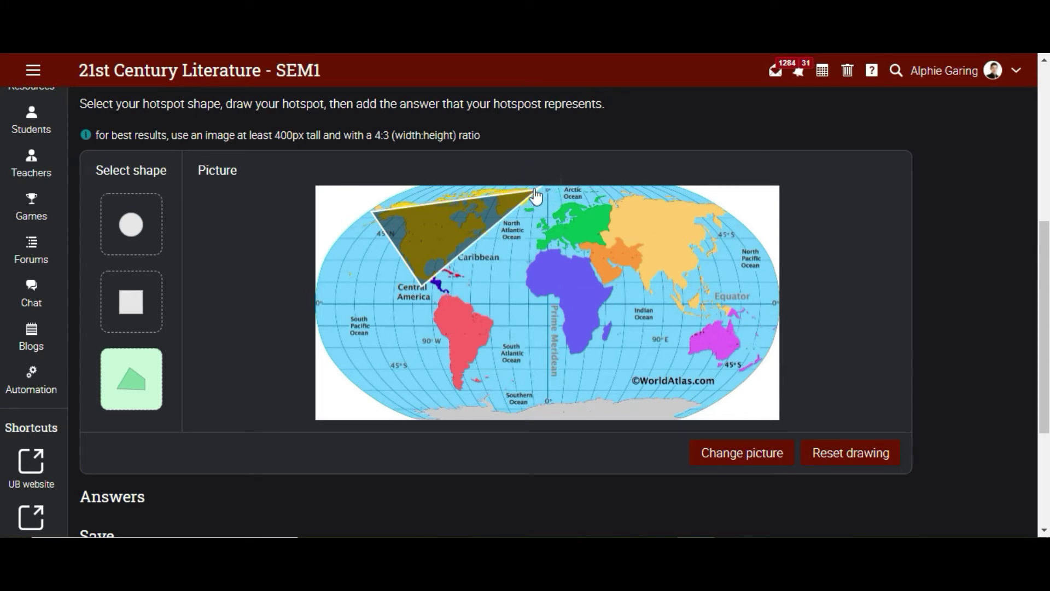
pyautogui.doubleClick(533, 186)
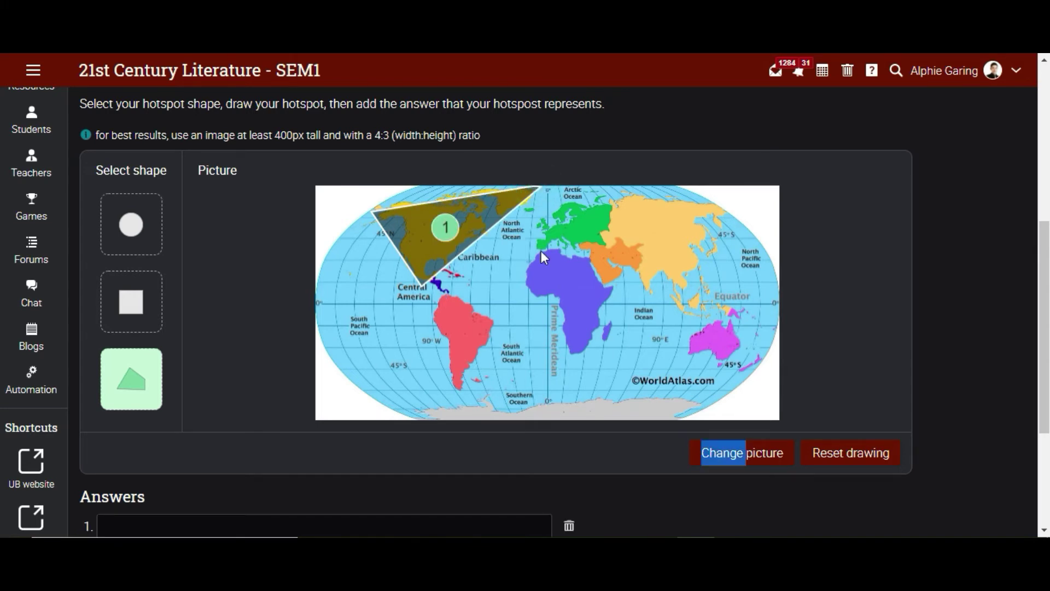
# Step: Draw polygon hotspot 2 around South America and nudge it into place
pyautogui.click(447, 291)
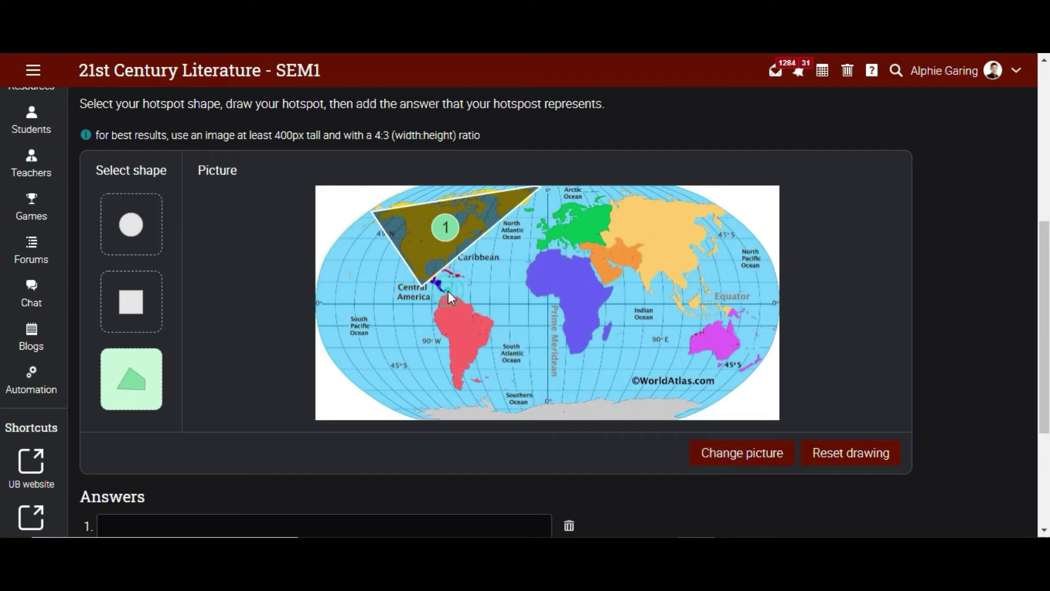
pyautogui.click(494, 327)
pyautogui.click(453, 393)
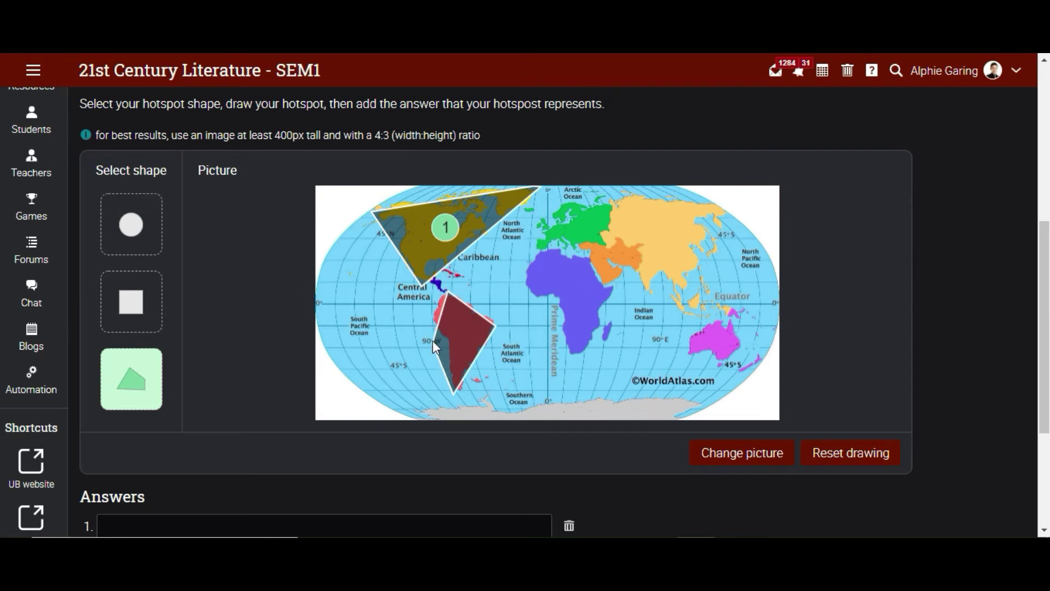
pyautogui.click(432, 312)
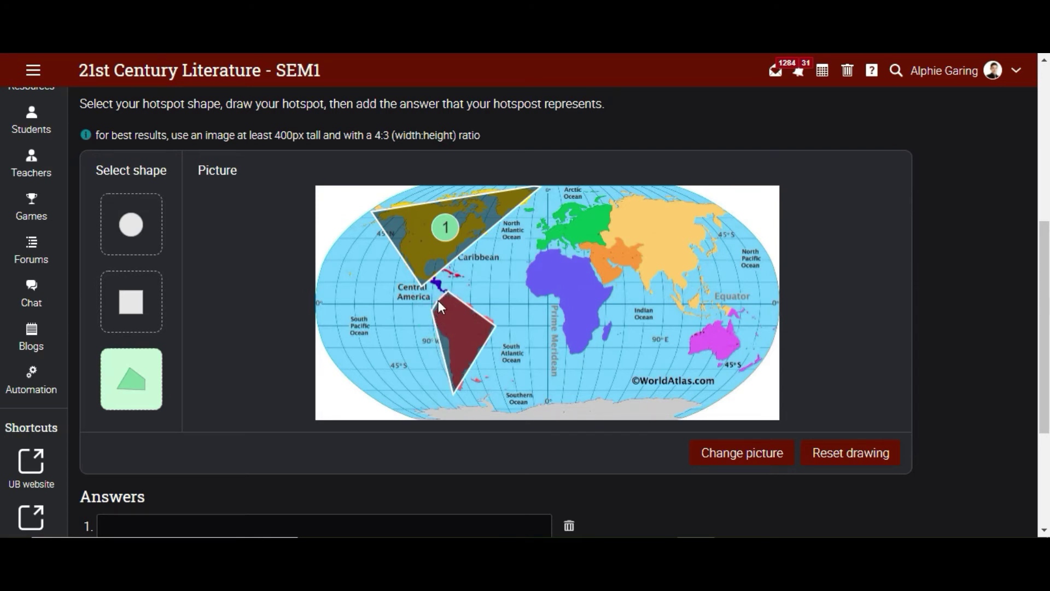
pyautogui.doubleClick(438, 301)
pyautogui.click(479, 328)
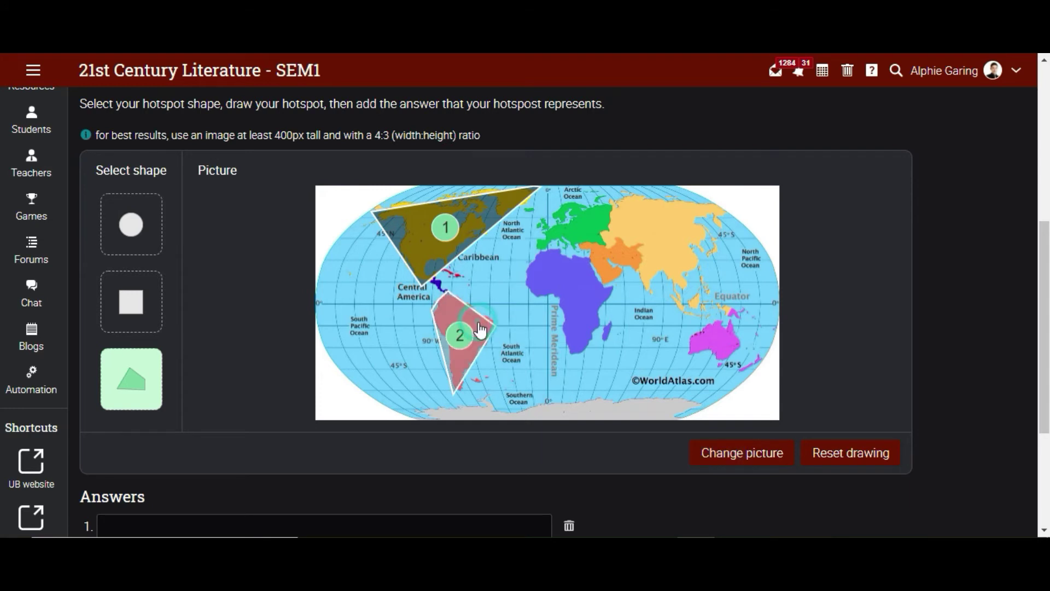
pyautogui.moveTo(481, 331); pyautogui.dragTo(484, 328)
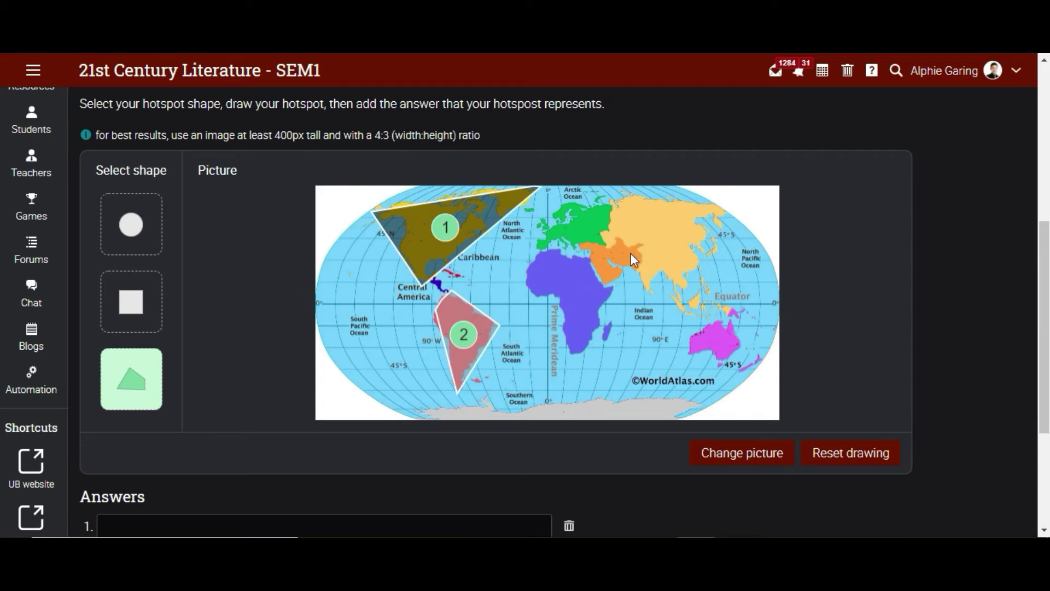
# Step: Outline Africa as polygon hotspot 3
pyautogui.click(522, 263)
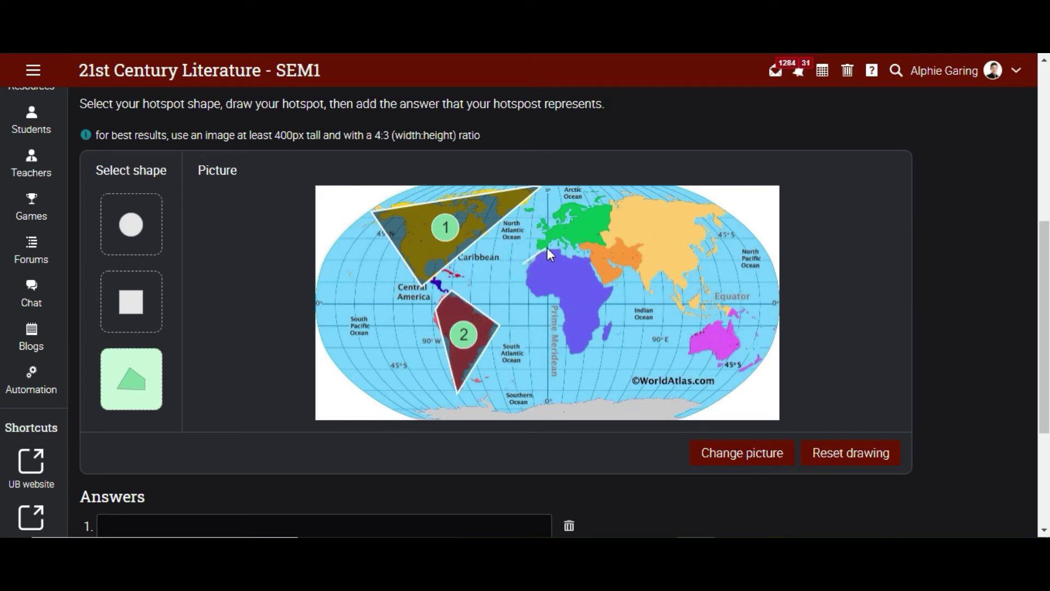
pyautogui.click(547, 248)
pyautogui.click(591, 257)
pyautogui.click(621, 294)
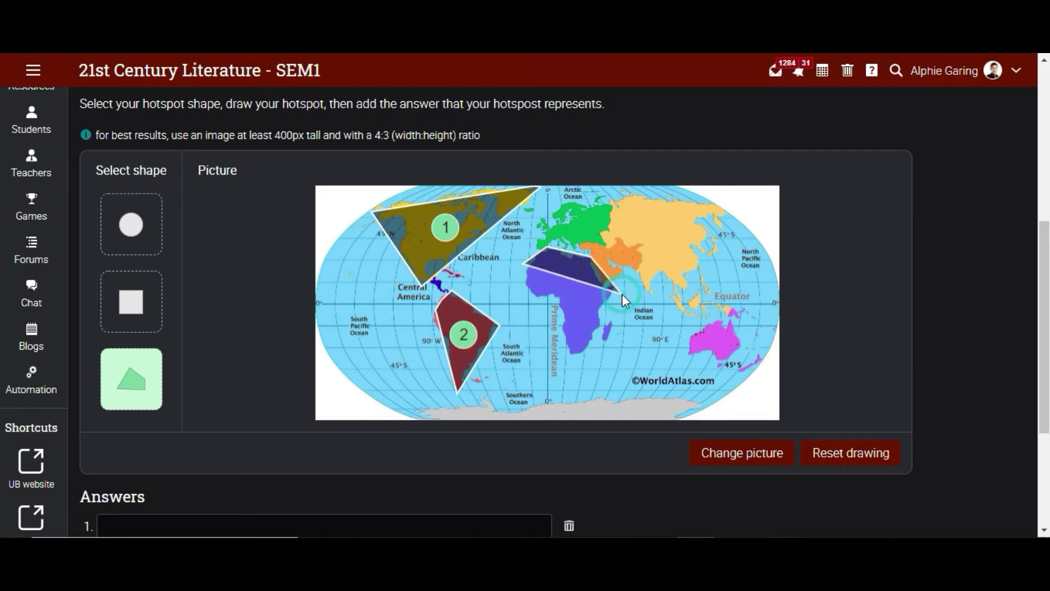
pyautogui.click(589, 358)
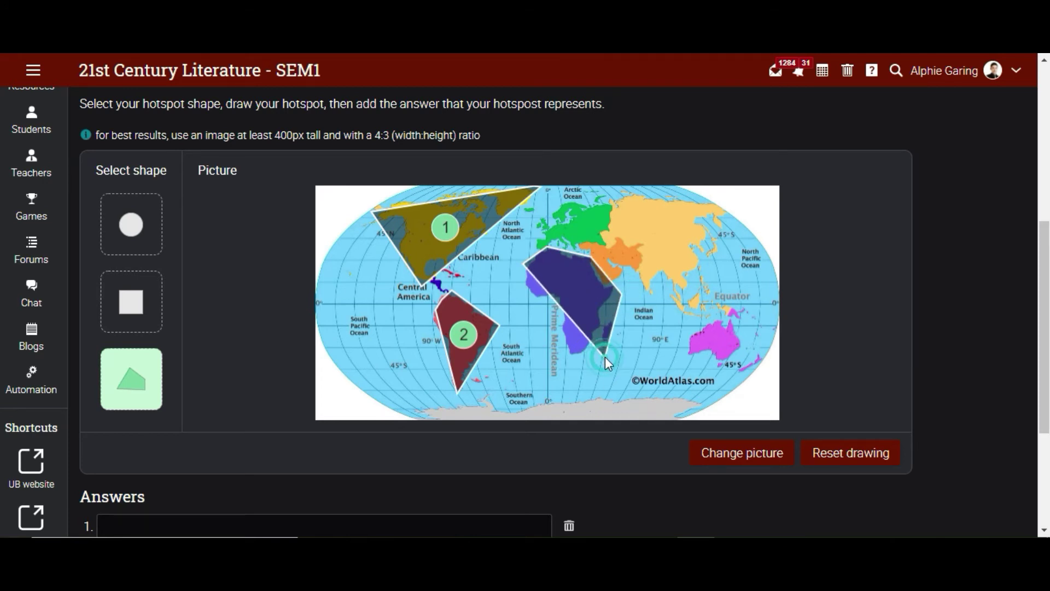
pyautogui.click(605, 357)
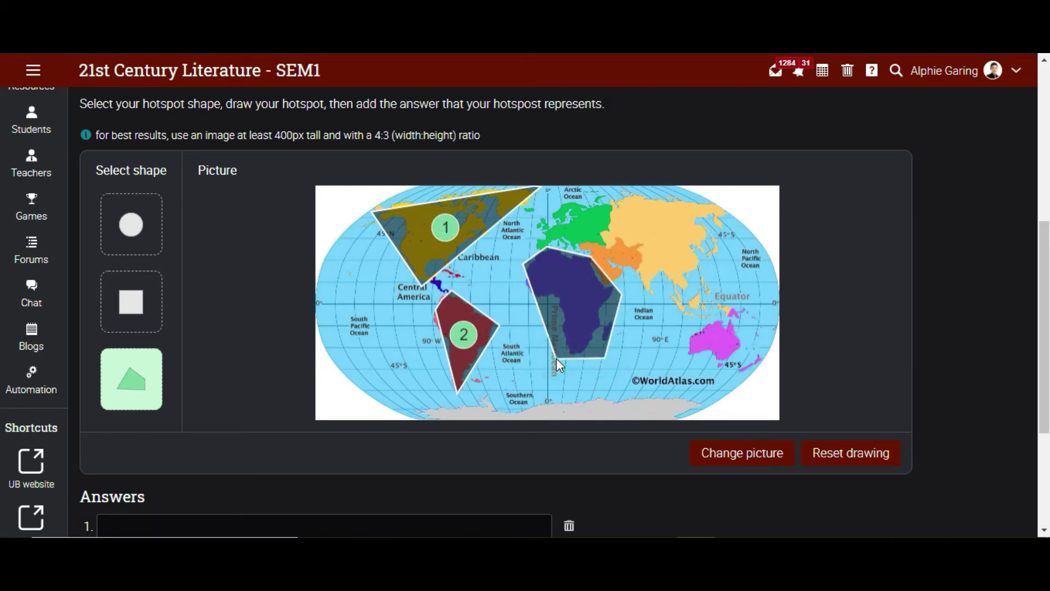
pyautogui.doubleClick(556, 359)
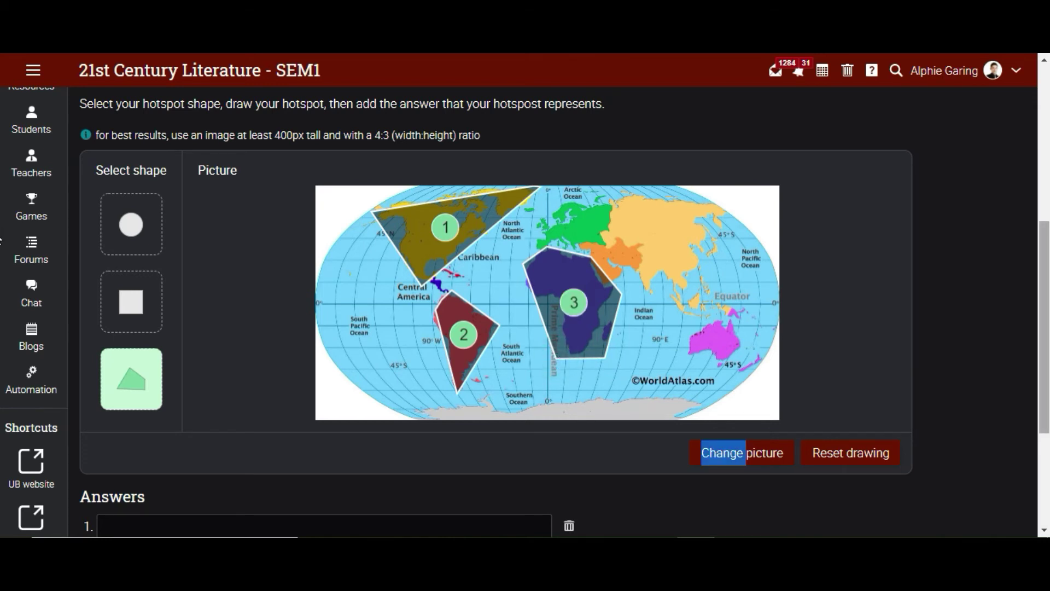
pyautogui.scroll(-1, 559, 356)
pyautogui.scroll(-3, 464, 391)
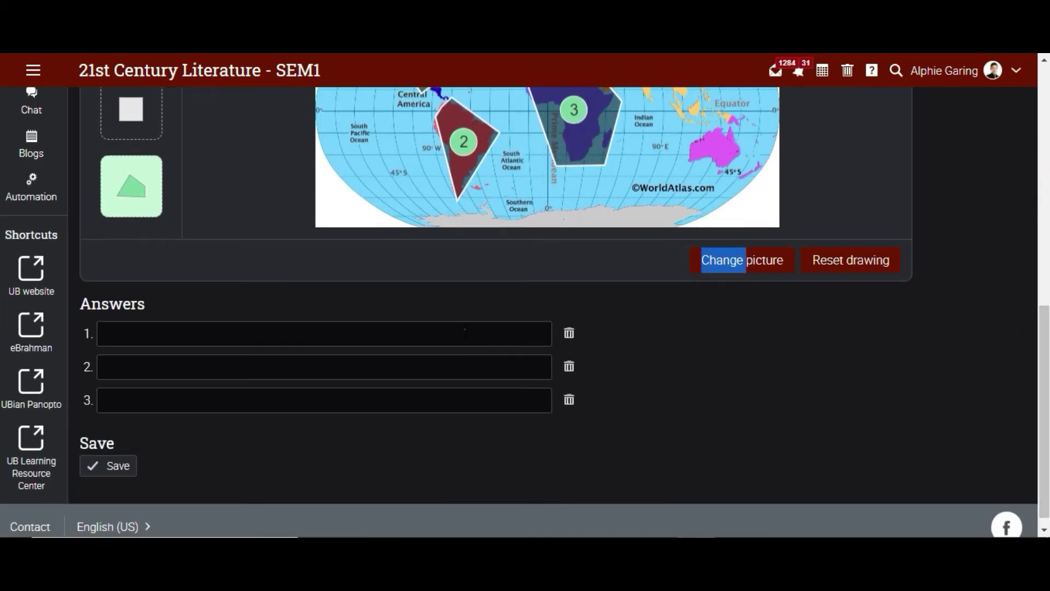
# Step: Answer hotspots 1–3 with North America, South America and Africa, and save the question
pyautogui.click(464, 331)
pyautogui.click(209, 370)
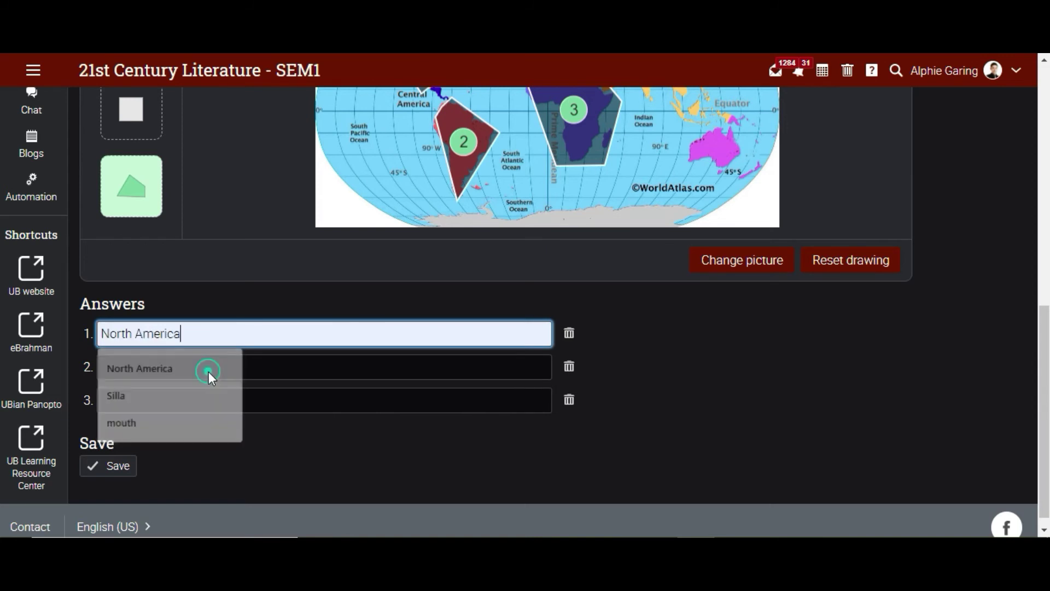
pyautogui.click(219, 356)
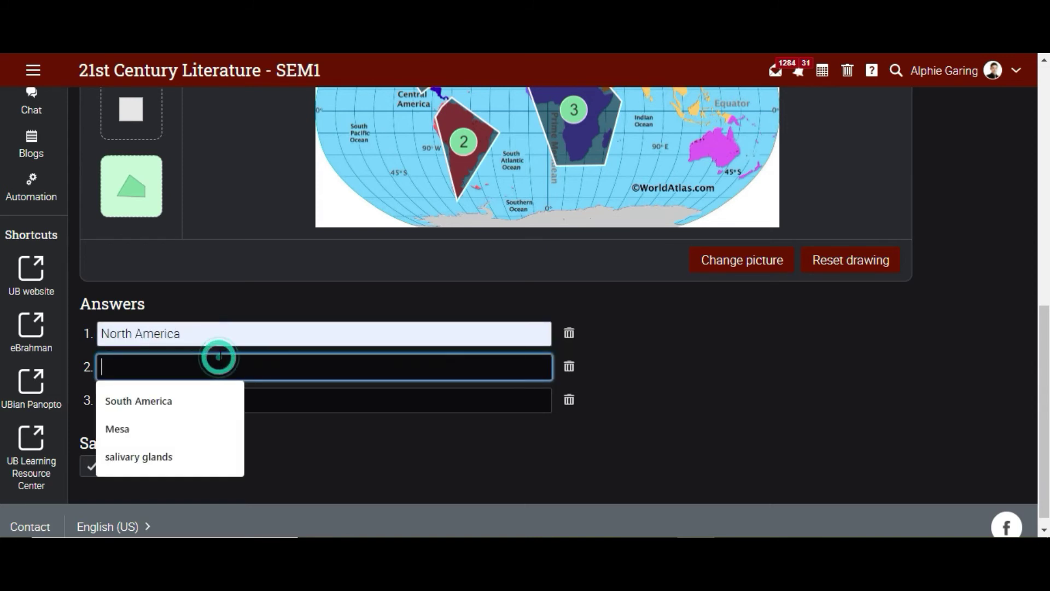
pyautogui.click(203, 405)
pyautogui.click(211, 400)
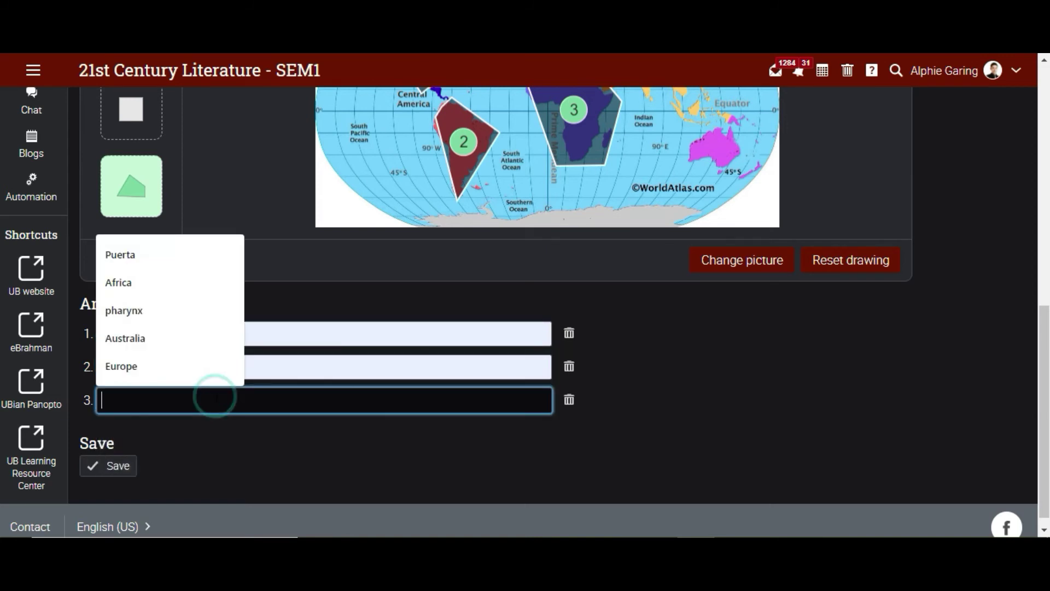
pyautogui.click(183, 276)
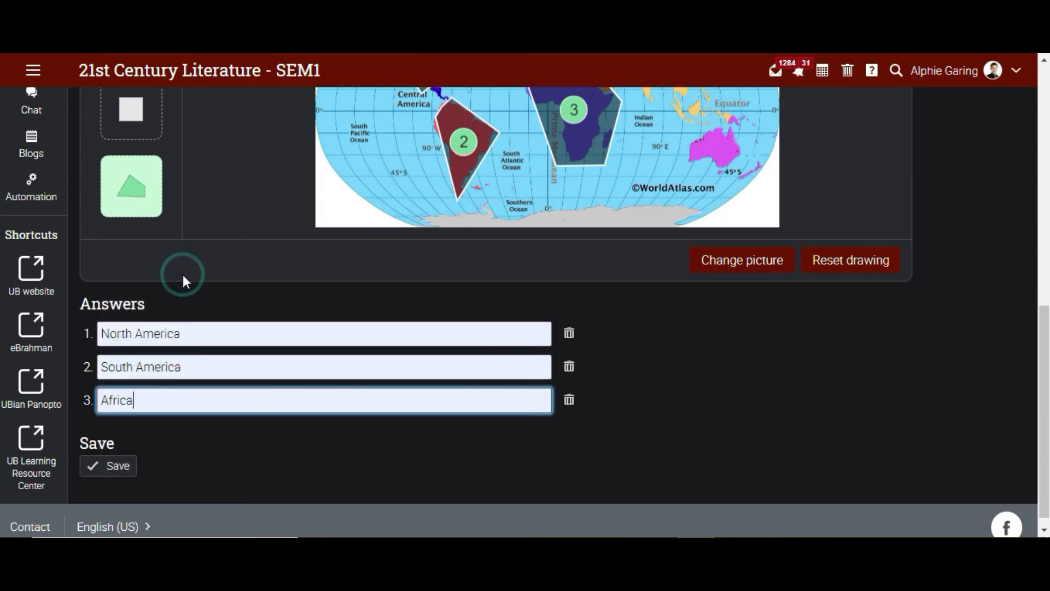
pyautogui.click(119, 466)
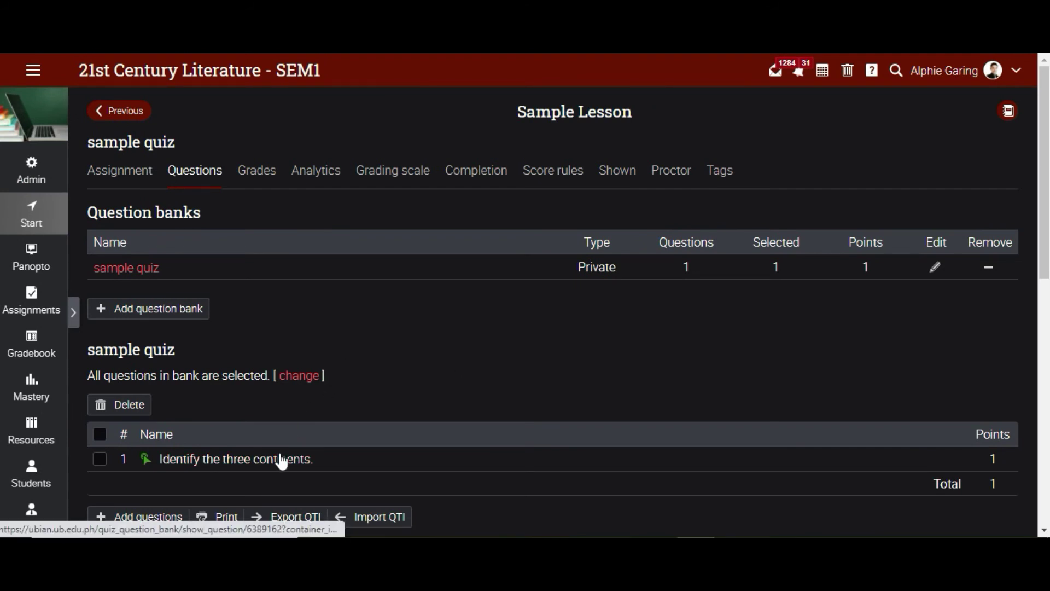
# Step: Start a preview attempt of the sample quiz from its Assignment overview
pyautogui.click(130, 174)
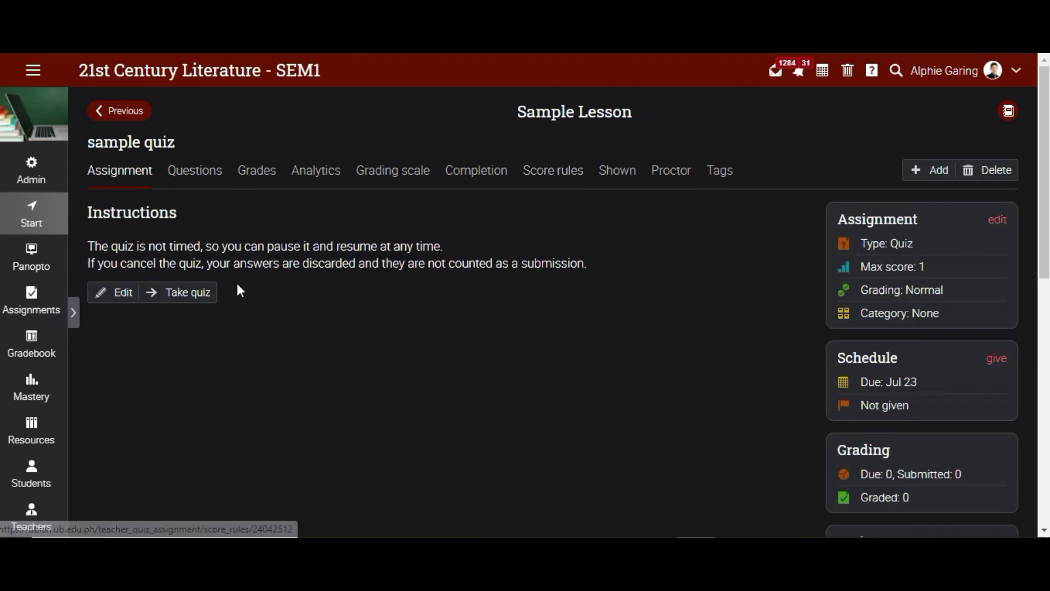
pyautogui.click(205, 293)
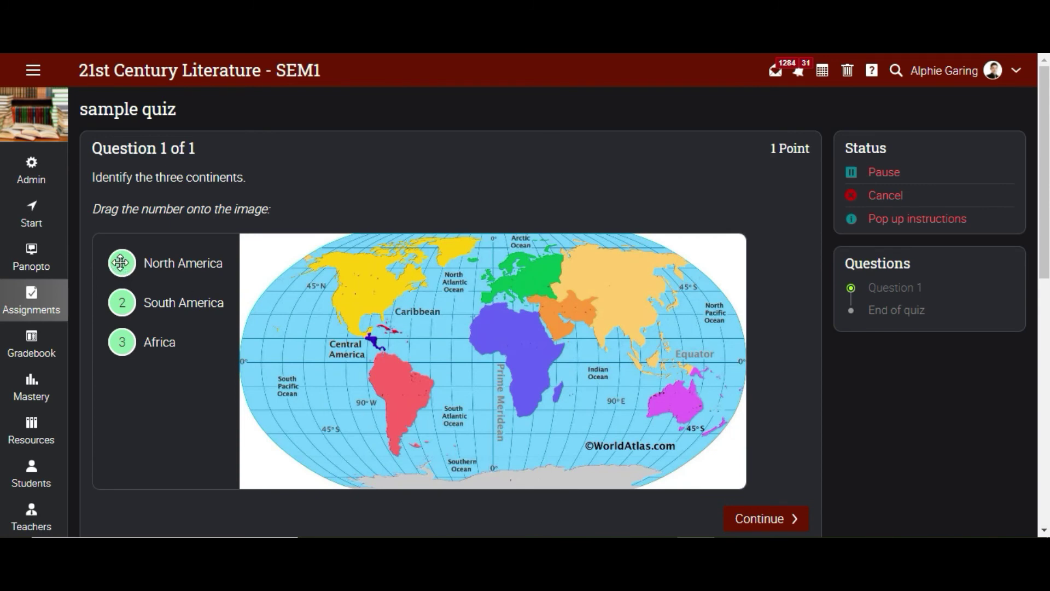
# Step: Place numbers 1, 2, 3 on North America, South America and Africa, then finish the quiz
pyautogui.moveTo(122, 263)
pyautogui.mouseDown()
pyautogui.moveTo(353, 239)
pyautogui.moveTo(366, 287)
pyautogui.mouseUp()
pyautogui.moveTo(121, 302)
pyautogui.mouseDown()
pyautogui.moveTo(372, 398)
pyautogui.moveTo(394, 394)
pyautogui.mouseUp()
pyautogui.moveTo(122, 341); pyautogui.dragTo(524, 348)
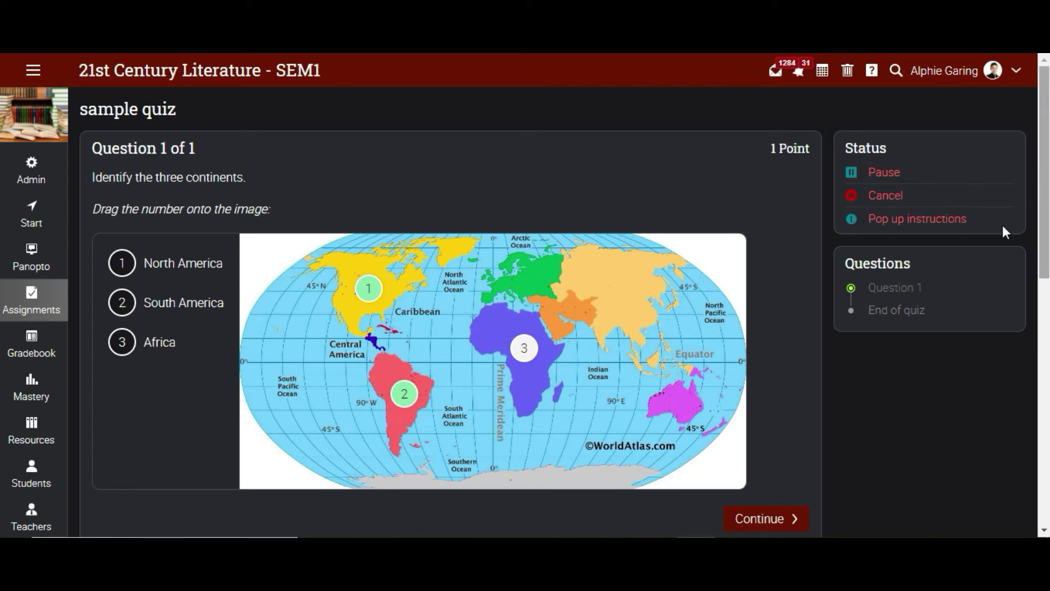
pyautogui.click(766, 526)
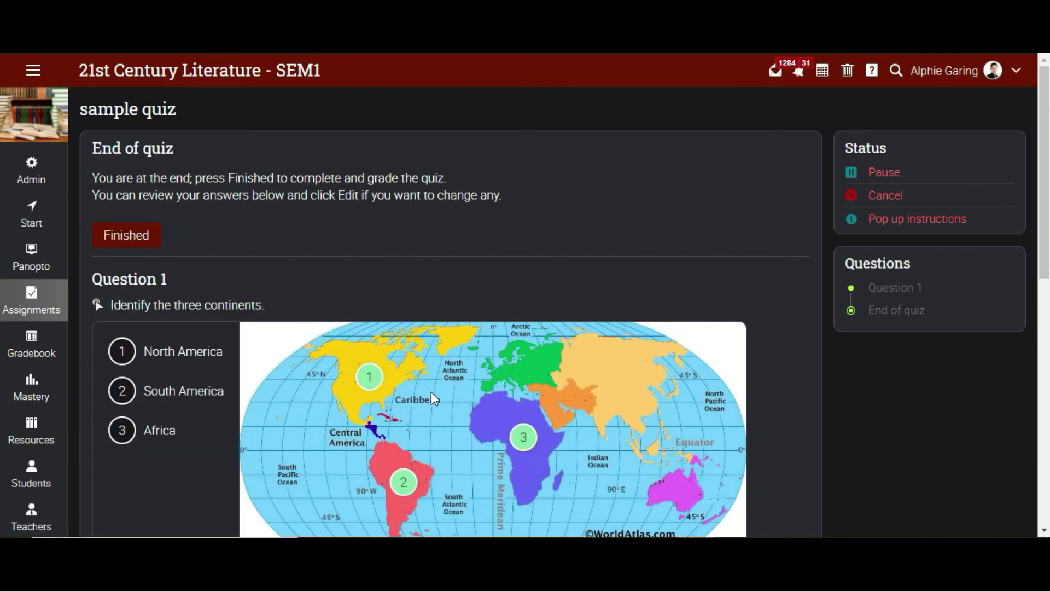
pyautogui.click(131, 236)
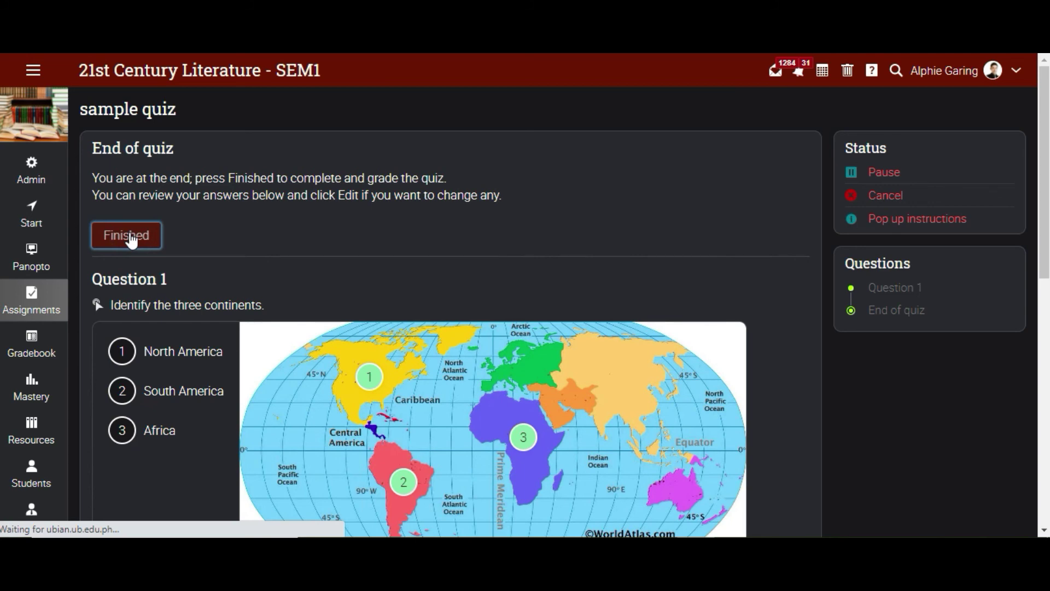